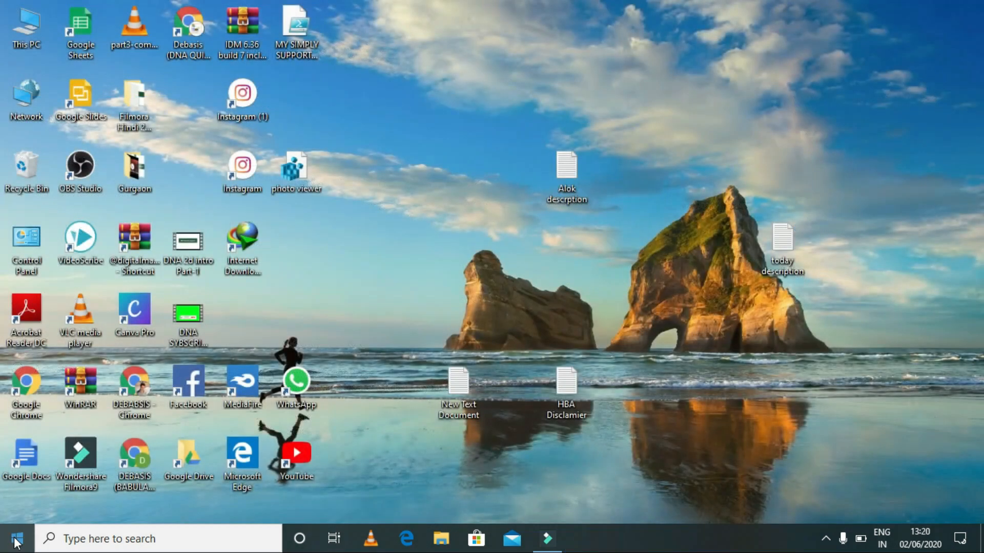
In the Notifications & actions system settings, disable lock screen notifications and lock screen reminders and incoming VoIP calls.
click(17, 538)
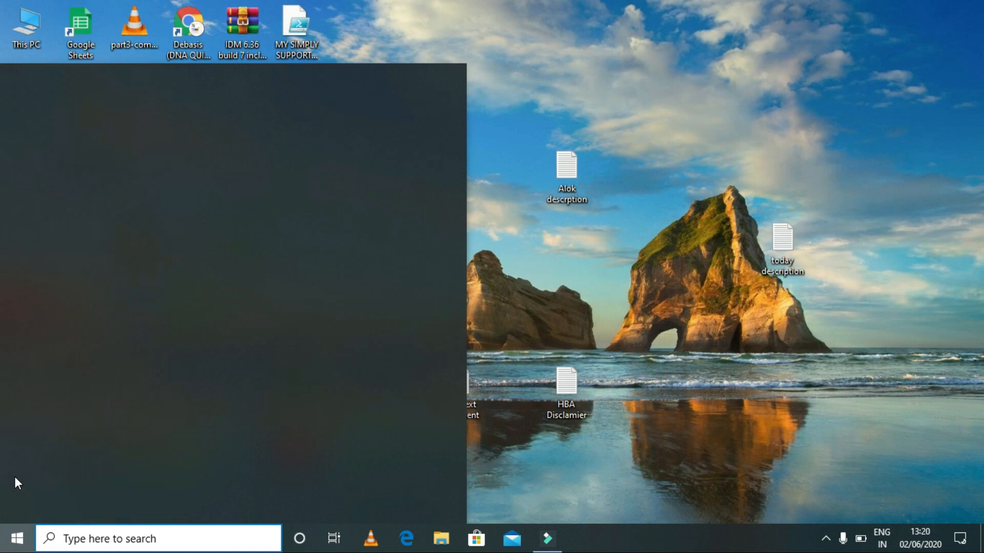
click(15, 476)
click(106, 168)
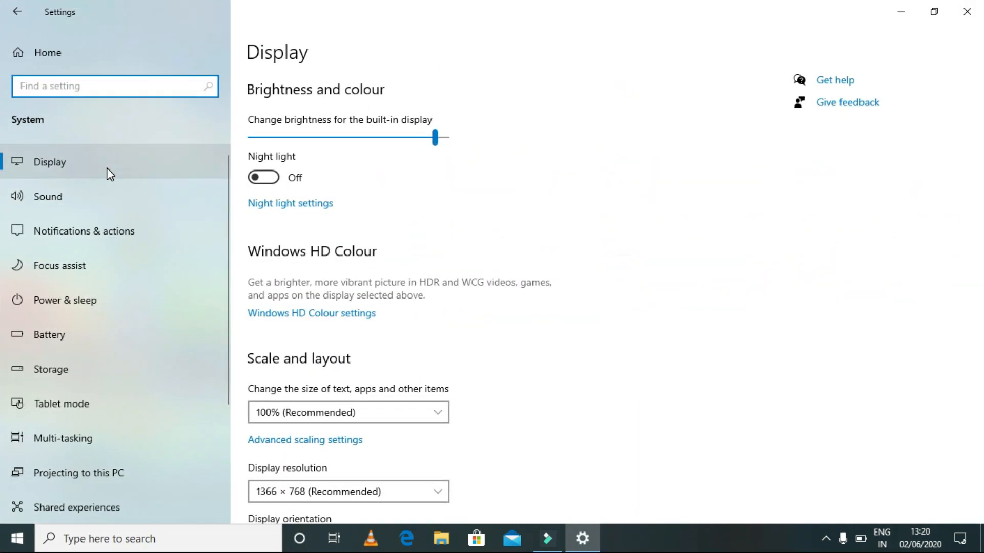
click(94, 235)
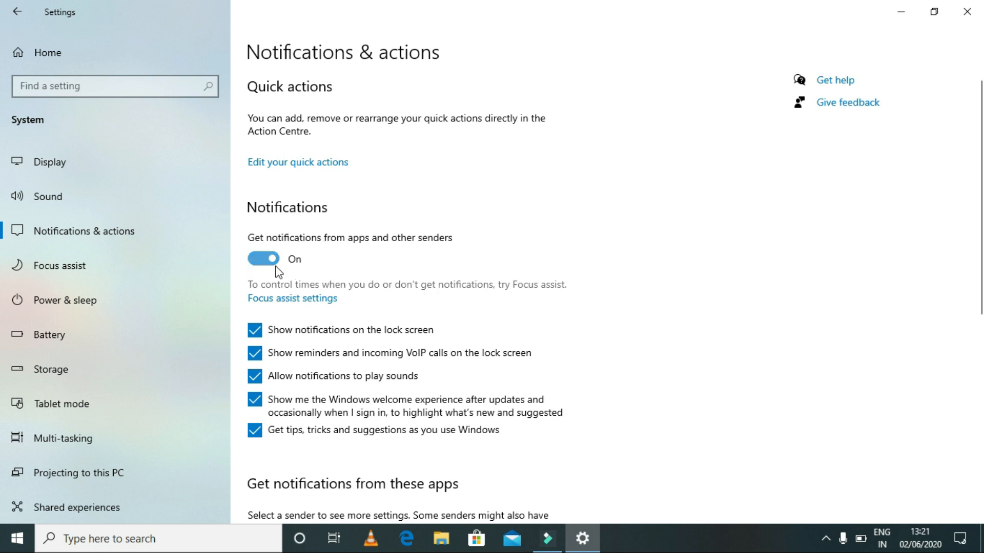
click(256, 263)
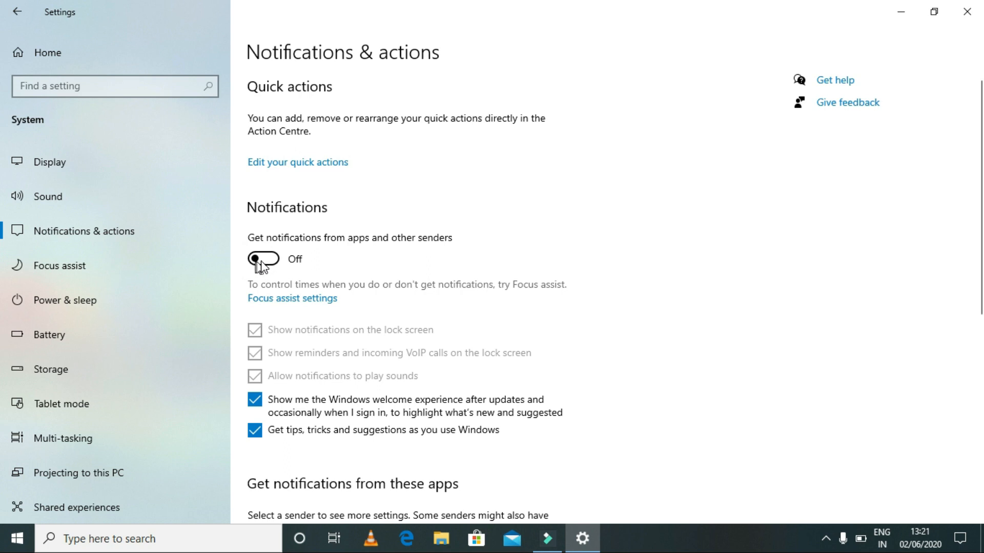
click(269, 260)
click(258, 332)
click(255, 354)
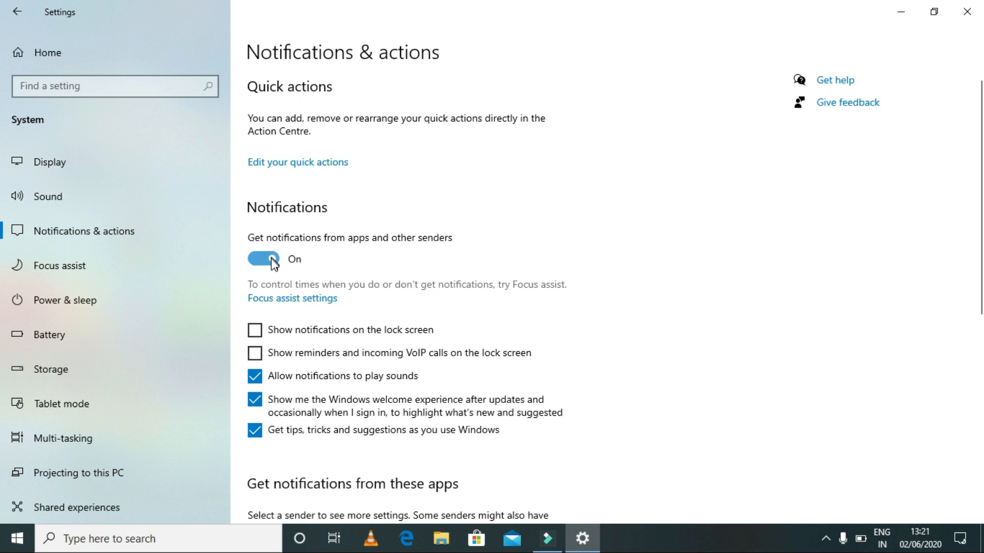
Review the per-app notification list, then turn off notifications from apps and other senders.
click(976, 278)
drag(975, 282, 976, 479)
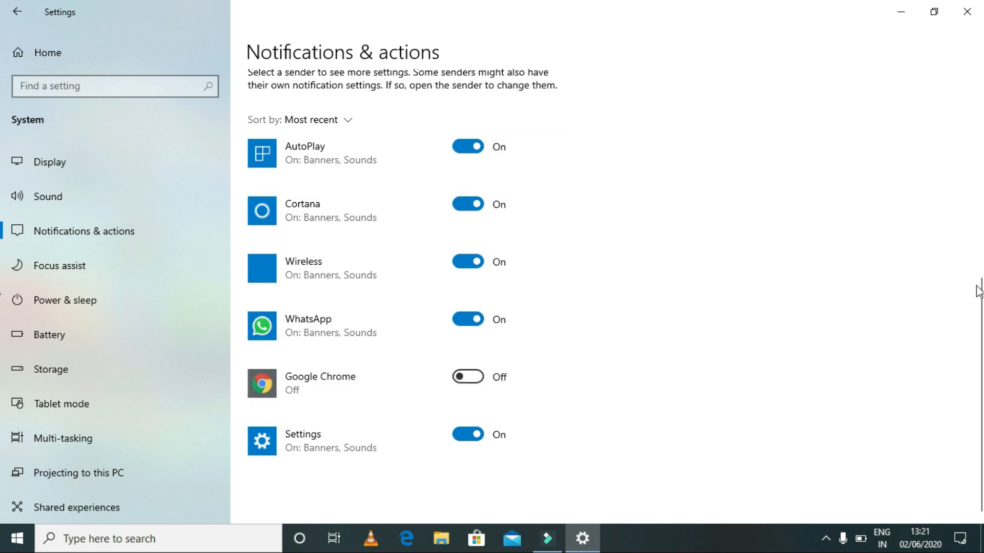
drag(979, 336, 967, 123)
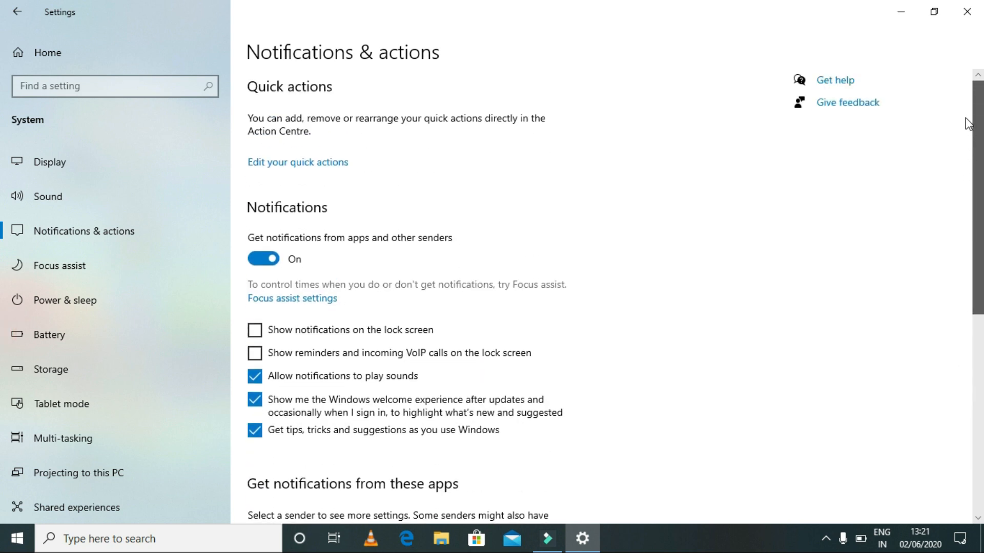
click(258, 259)
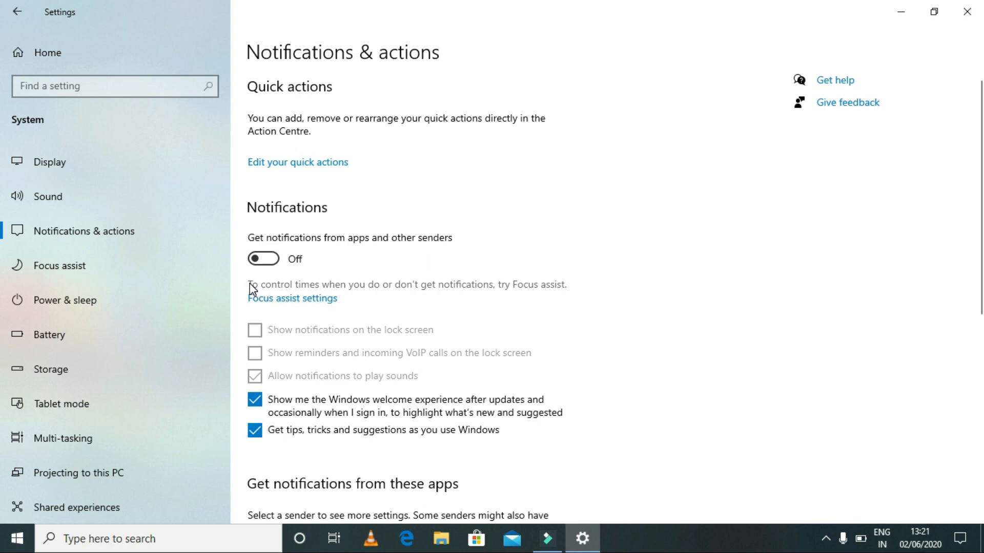
In the Gaming settings, turn off recording game clips, screenshots and broadcasts using Game bar.
click(66, 46)
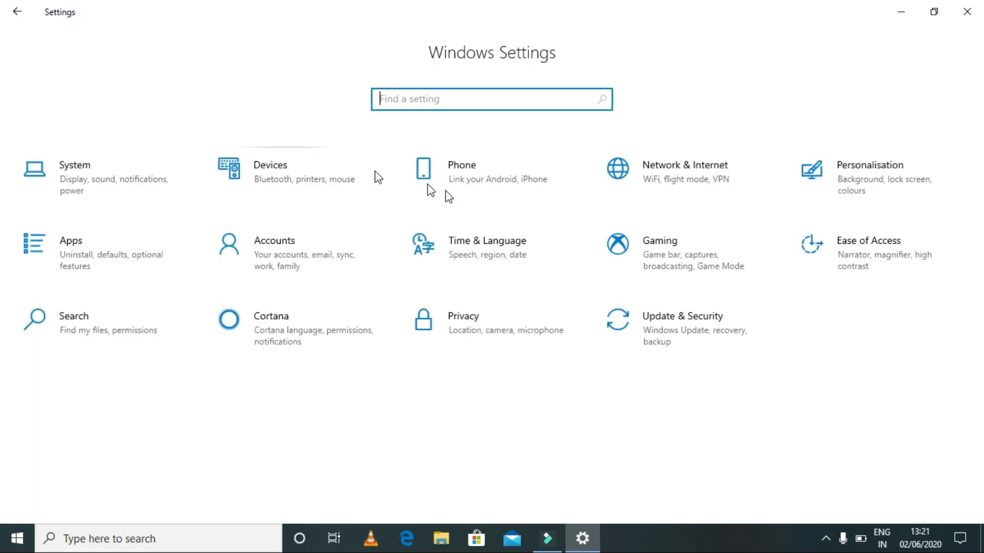
click(685, 266)
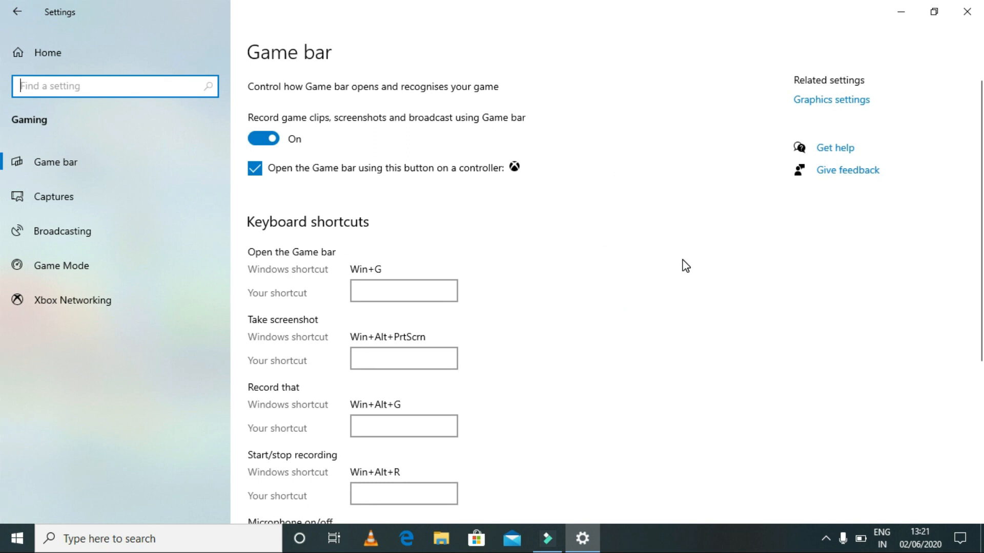
click(109, 173)
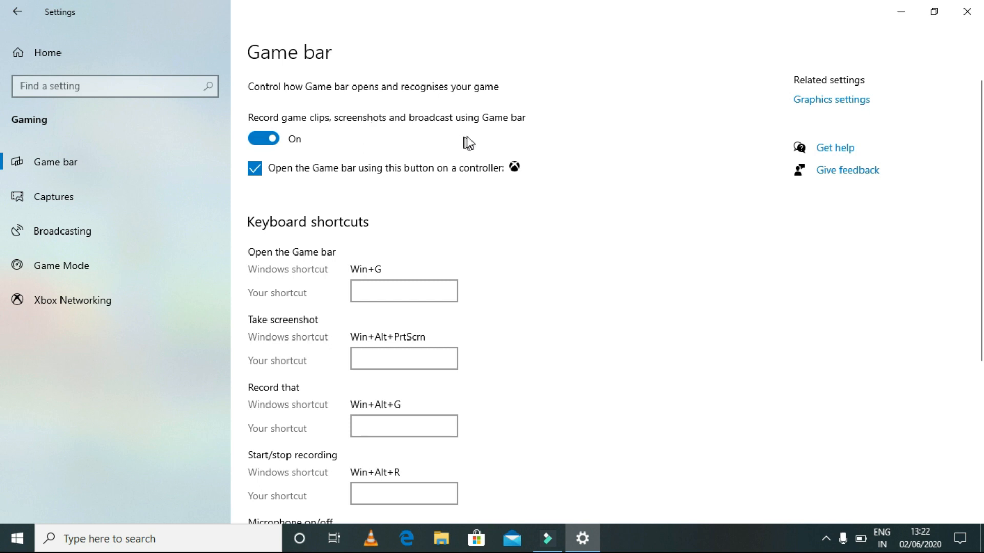
click(263, 138)
click(263, 138)
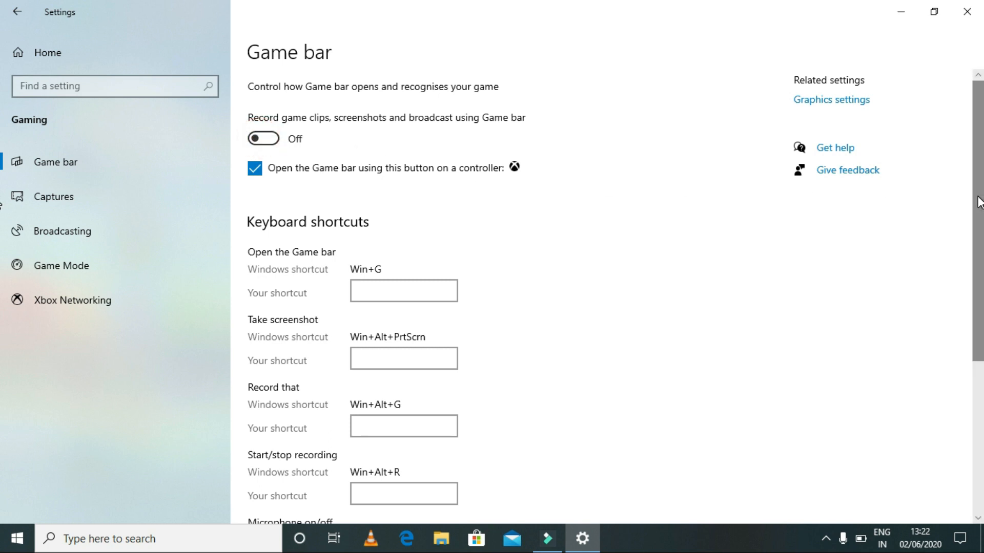
drag(979, 202, 962, 170)
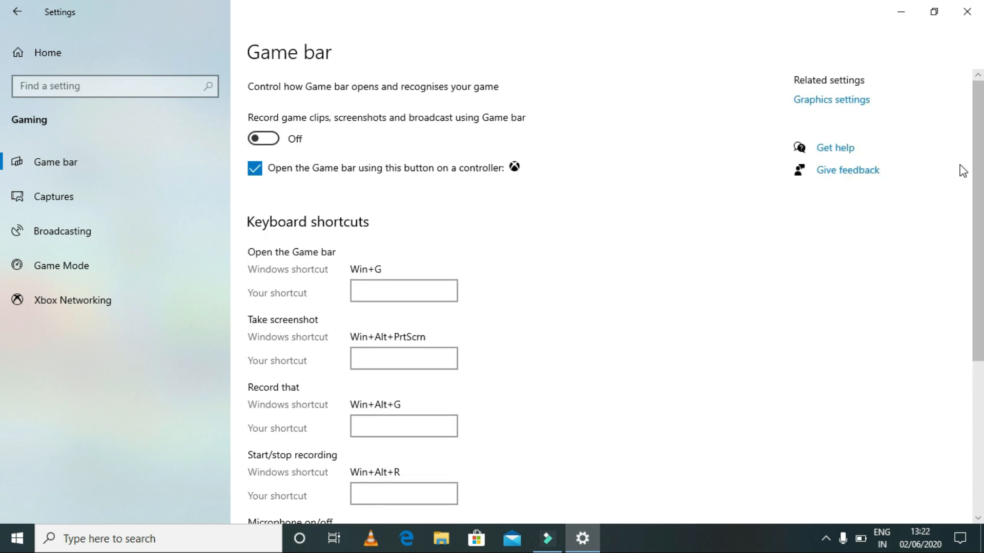
In the Captures settings, turn off background recording while playing a game and disable capturing the mouse cursor in recordings.
click(83, 195)
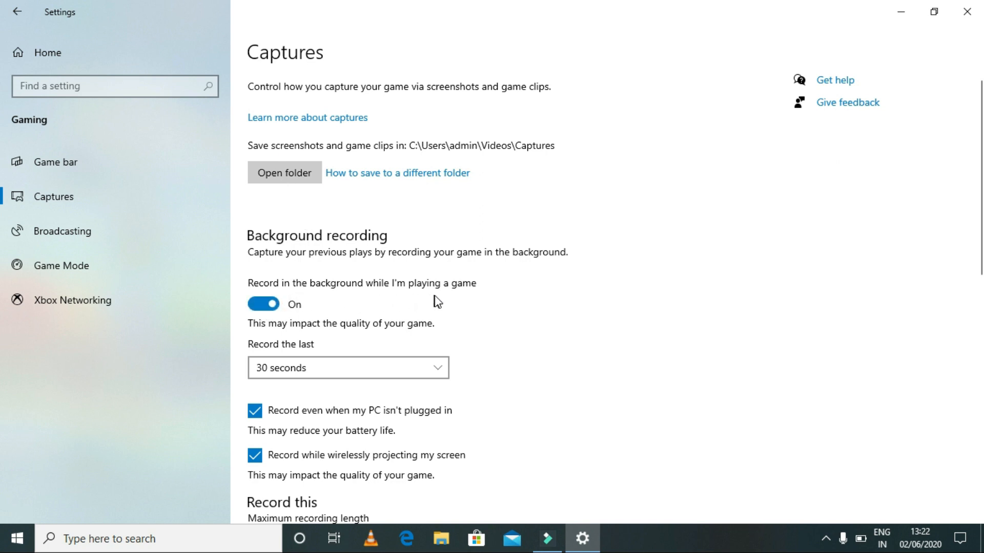
click(263, 306)
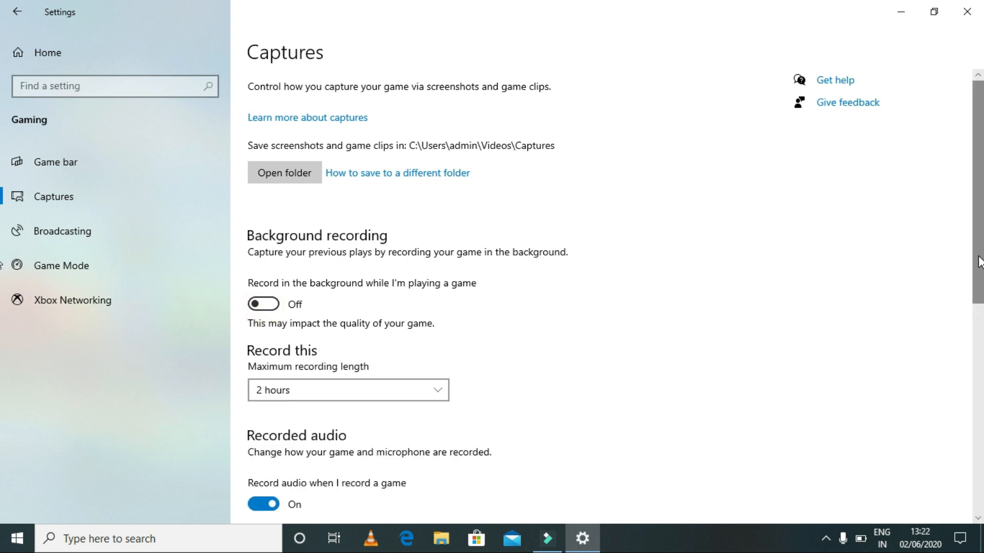
drag(979, 256, 966, 535)
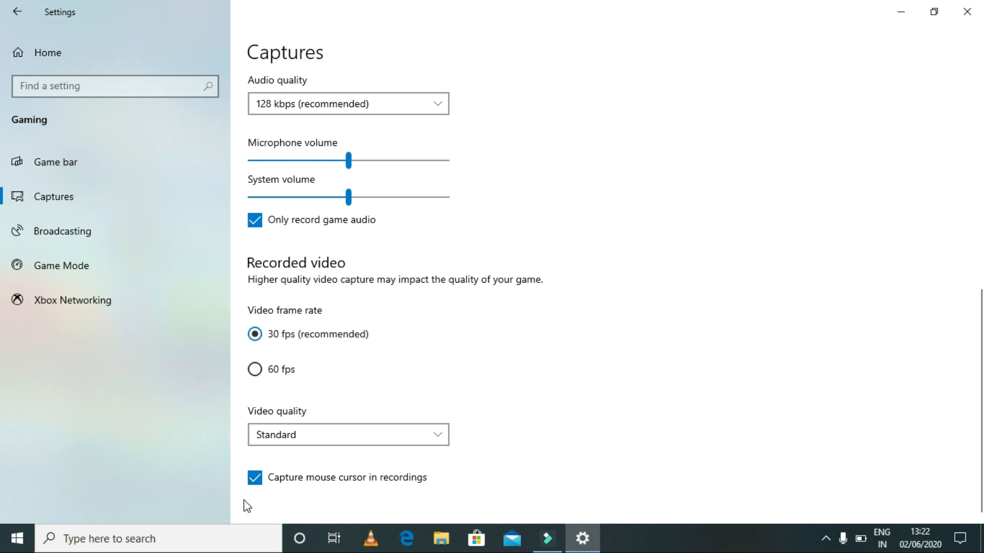
click(256, 482)
In the Broadcasting settings, turn off audio recording during broadcasts and disable capturing the mouse cursor in broadcasts.
click(85, 232)
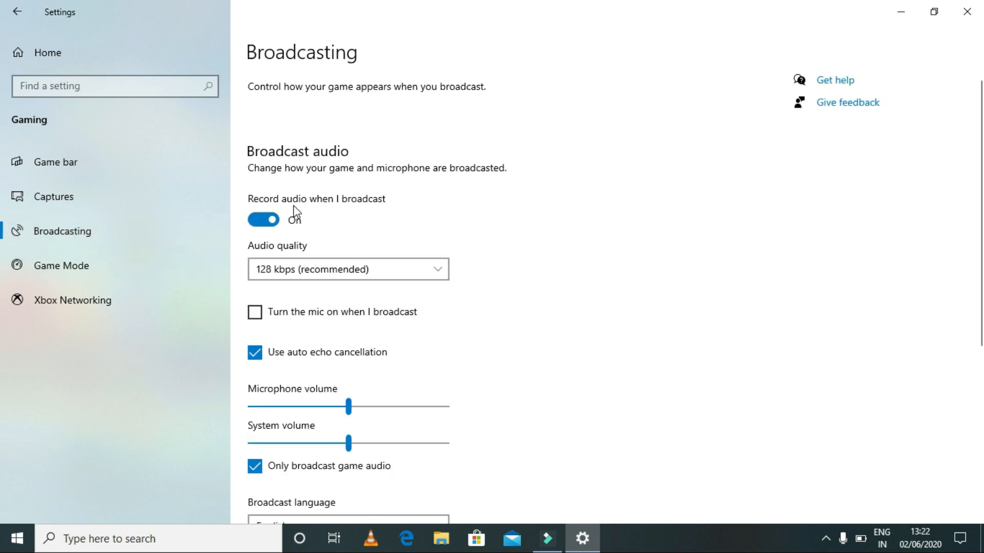
click(263, 219)
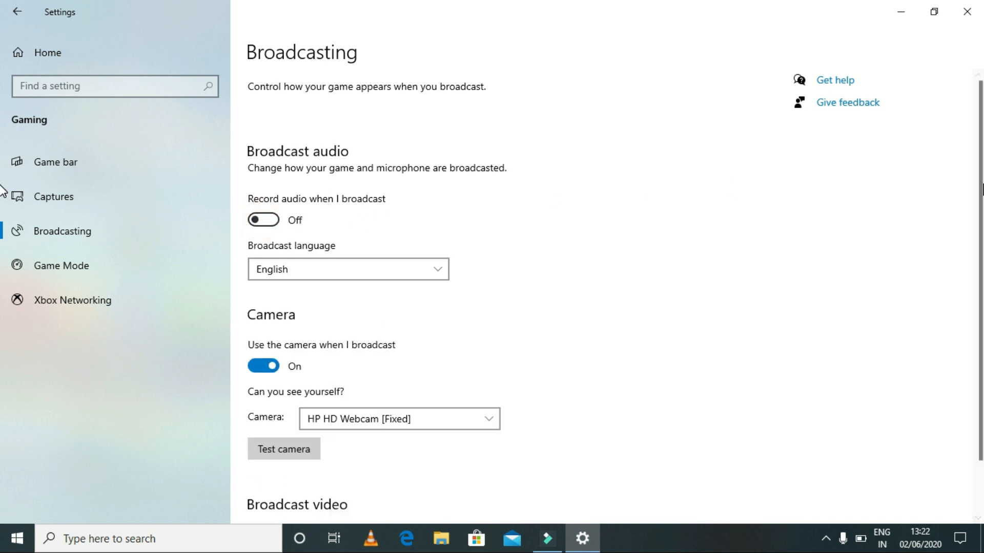
drag(978, 195, 977, 310)
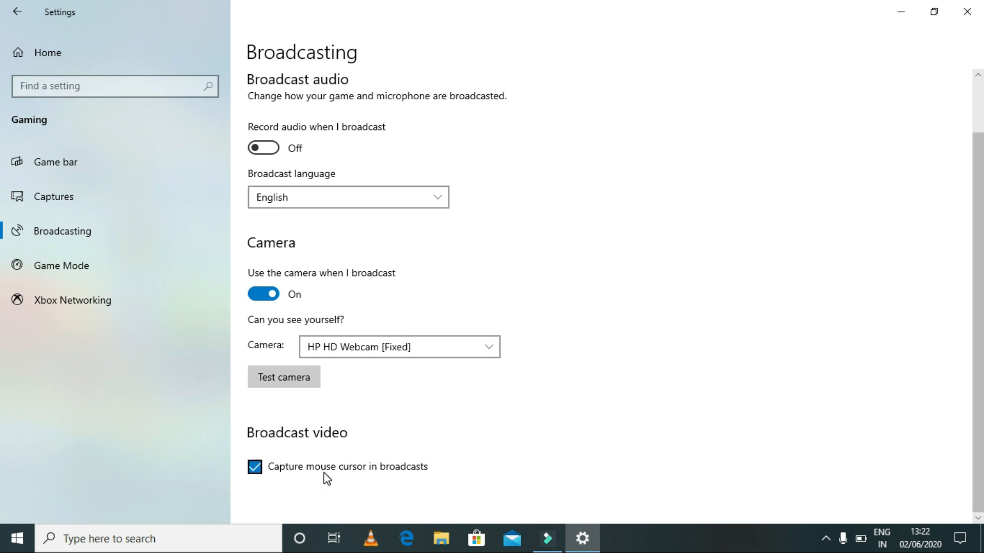
click(256, 467)
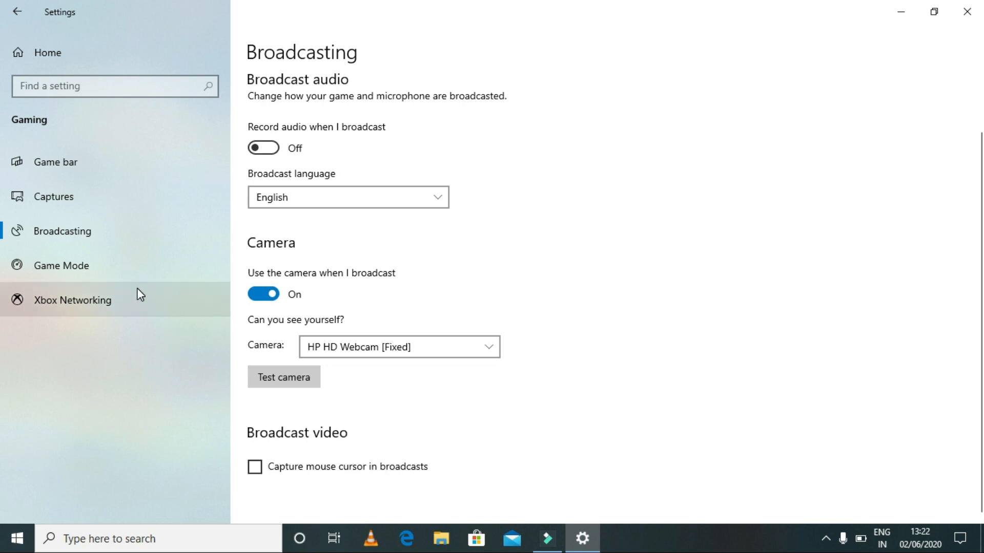
Turn off Game Mode in the Gaming settings.
click(134, 276)
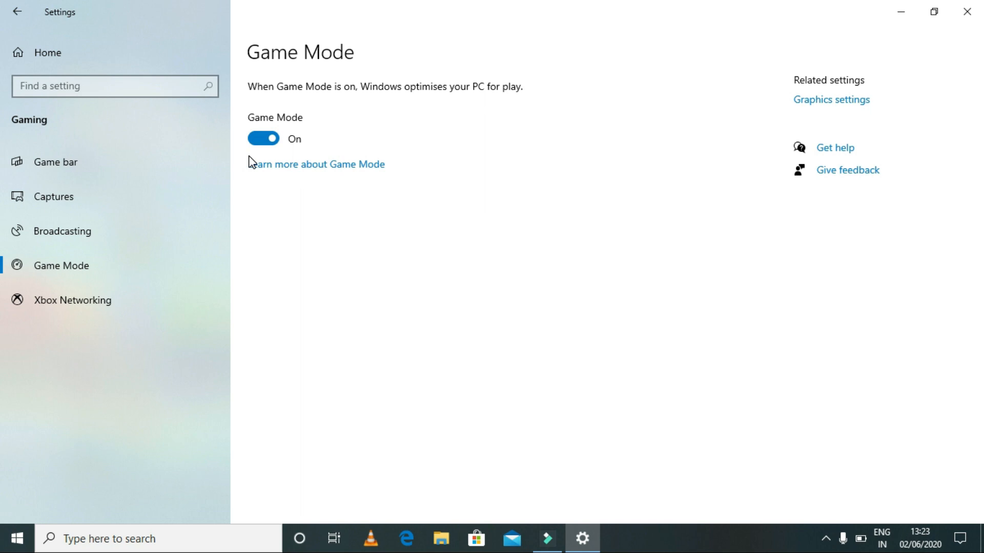
click(262, 139)
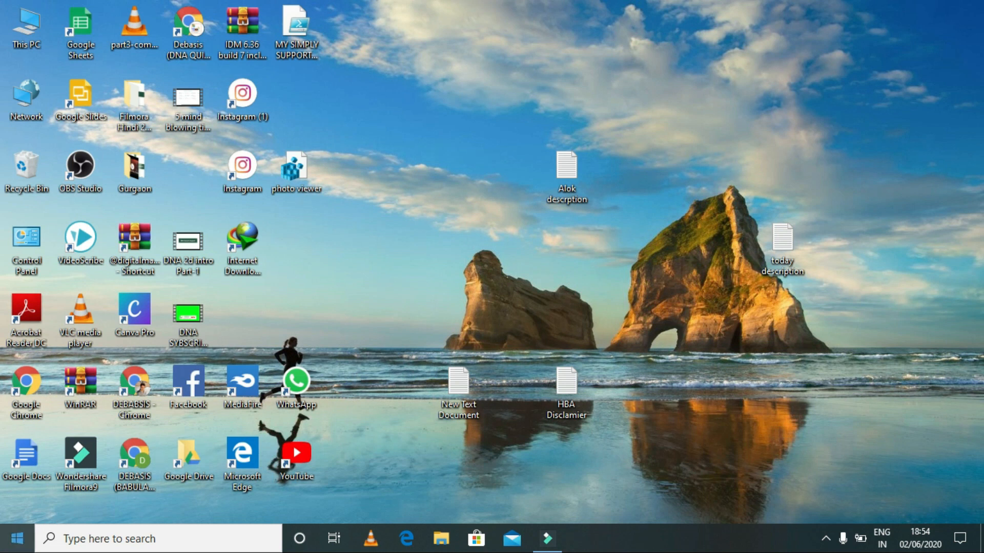
Open the additional power settings from the Power & sleep section of the system settings.
click(17, 538)
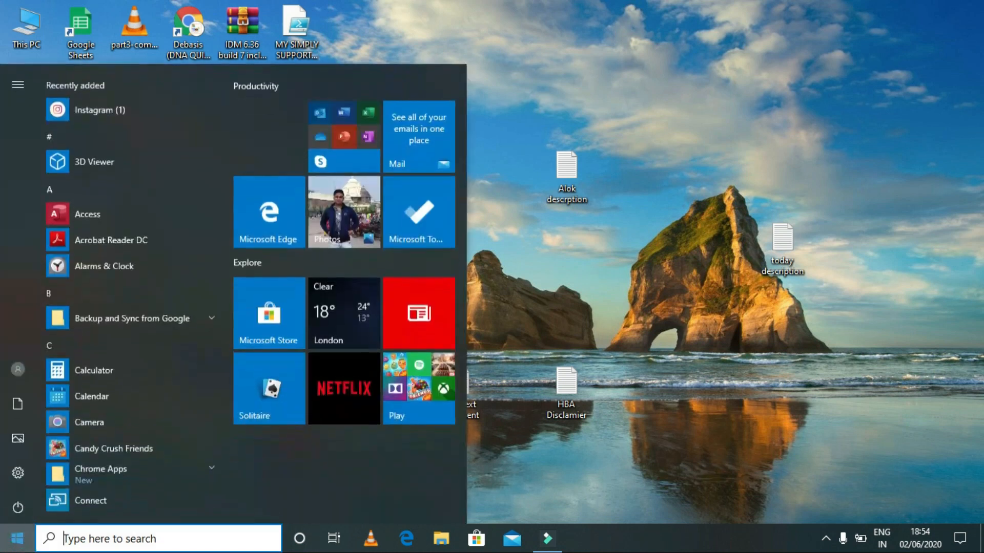
click(17, 472)
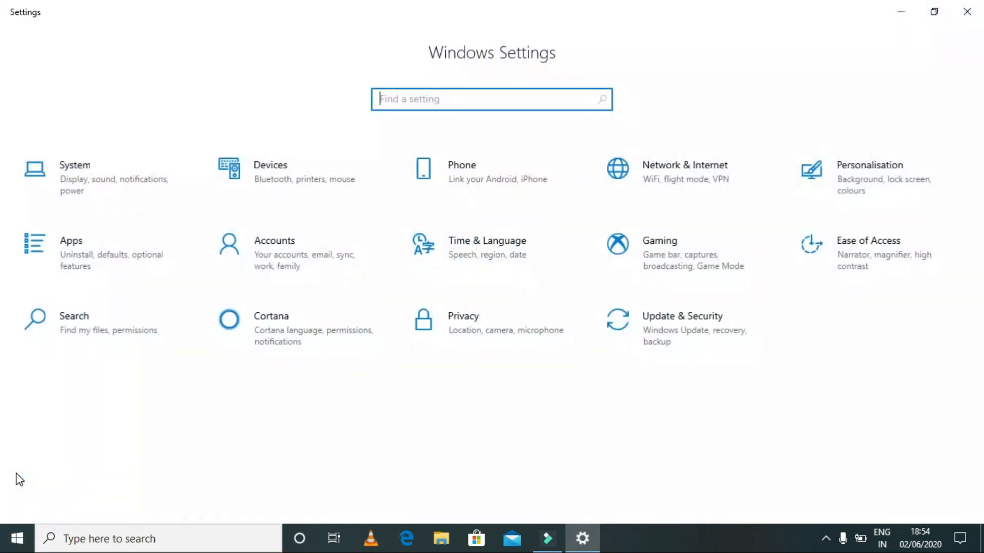
click(124, 185)
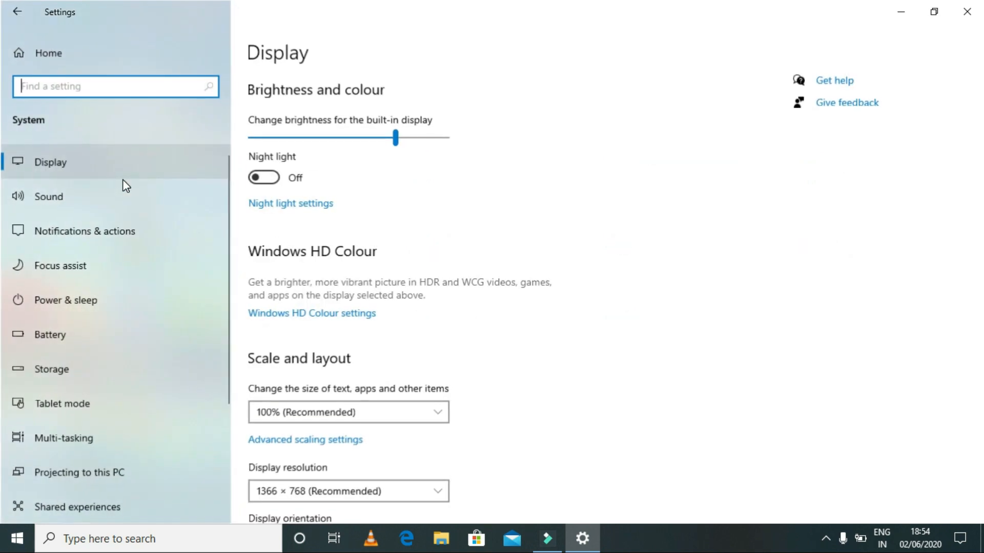
click(94, 302)
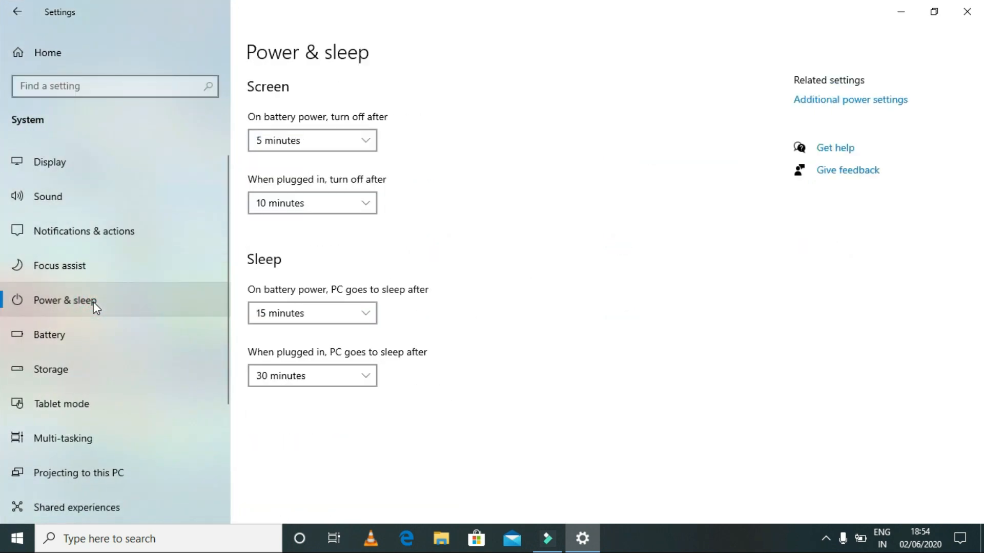
click(866, 102)
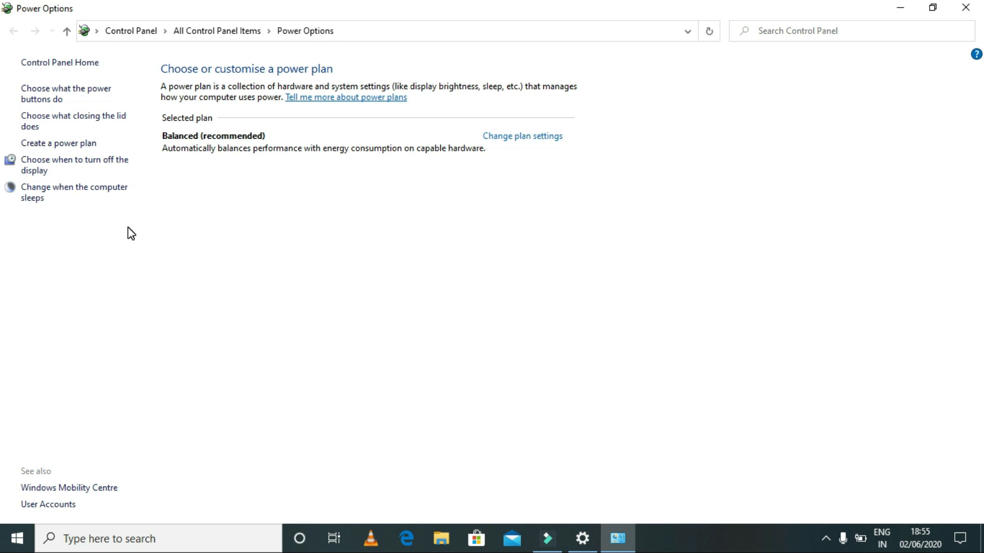
Create a power plan named "dna quick support" based on Balanced, keeping the default display and sleep times.
click(75, 147)
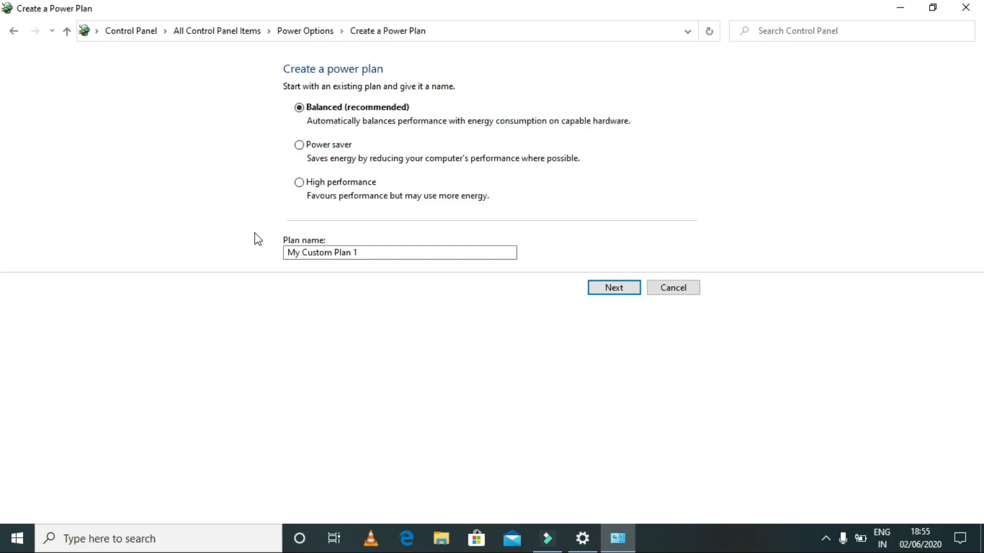
click(379, 252)
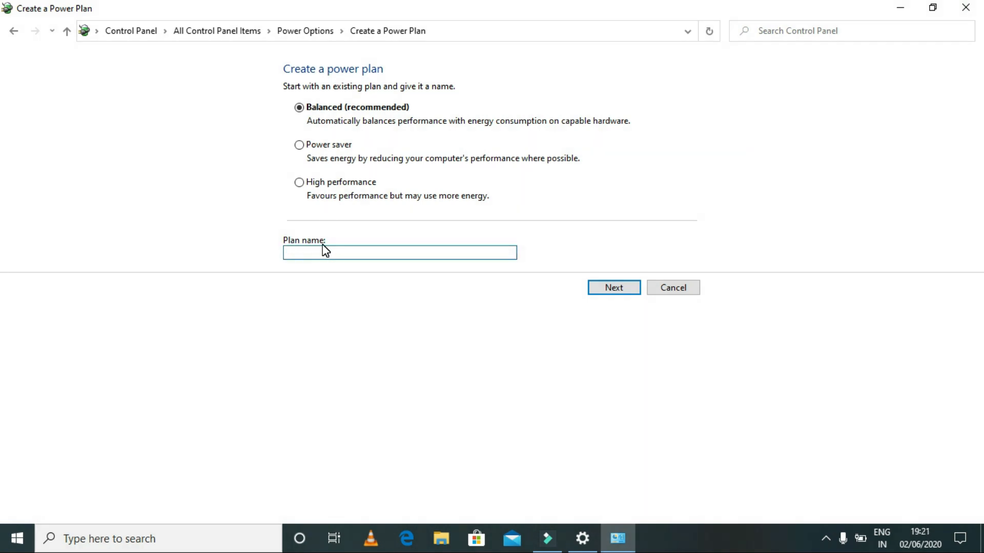
text(dna quick support)
click(617, 291)
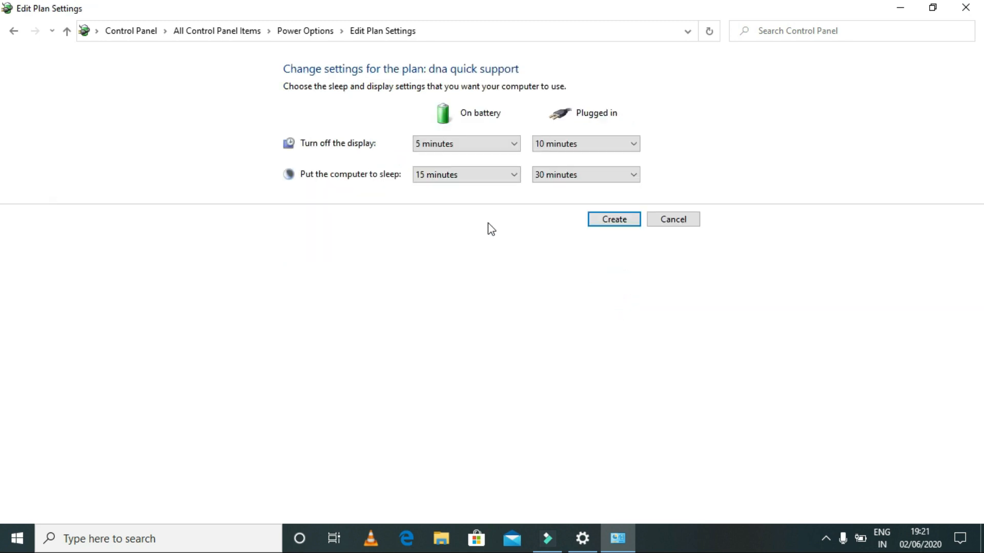
click(608, 226)
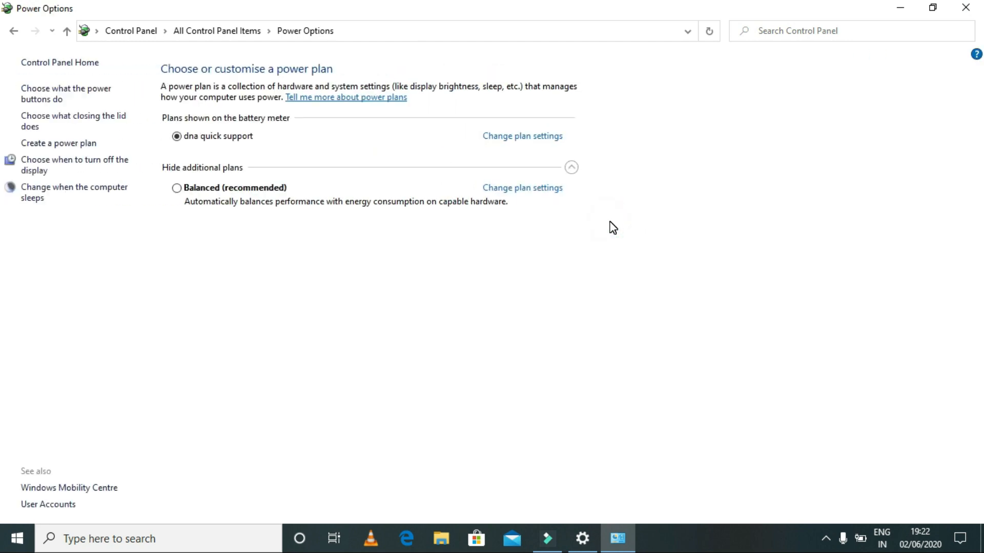
In the advanced power settings of the "dna quick support" plan, set the hard disk to turn off after 1 minute on battery.
click(528, 138)
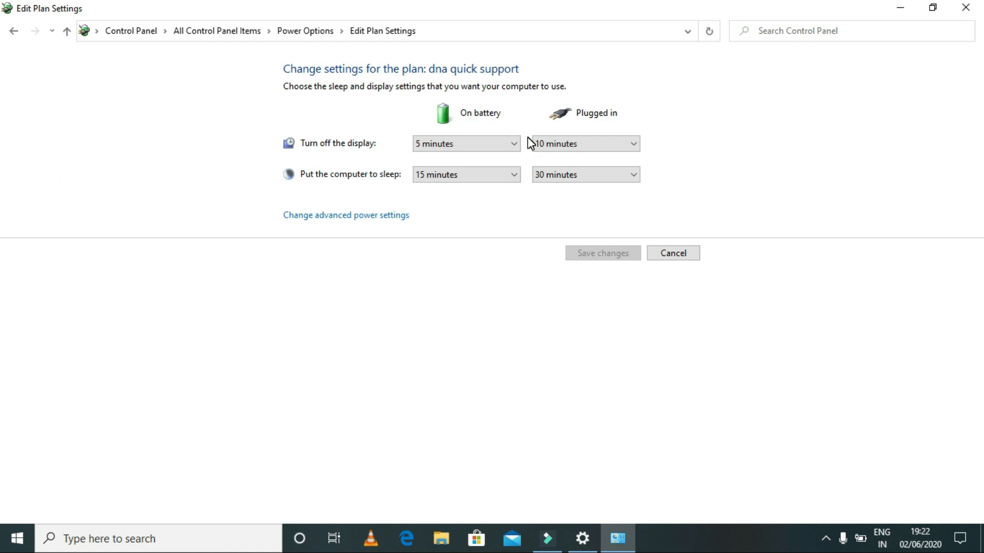
click(348, 217)
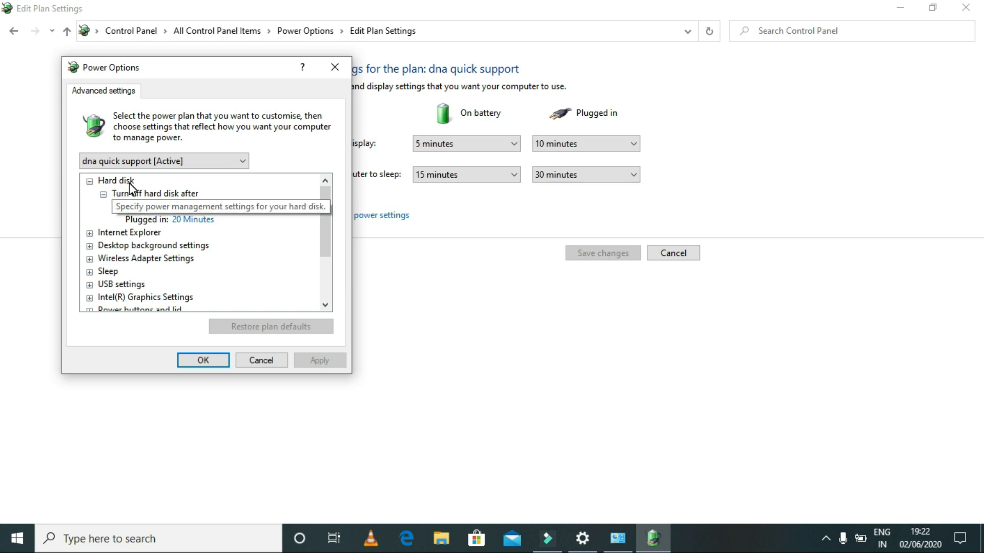
click(151, 206)
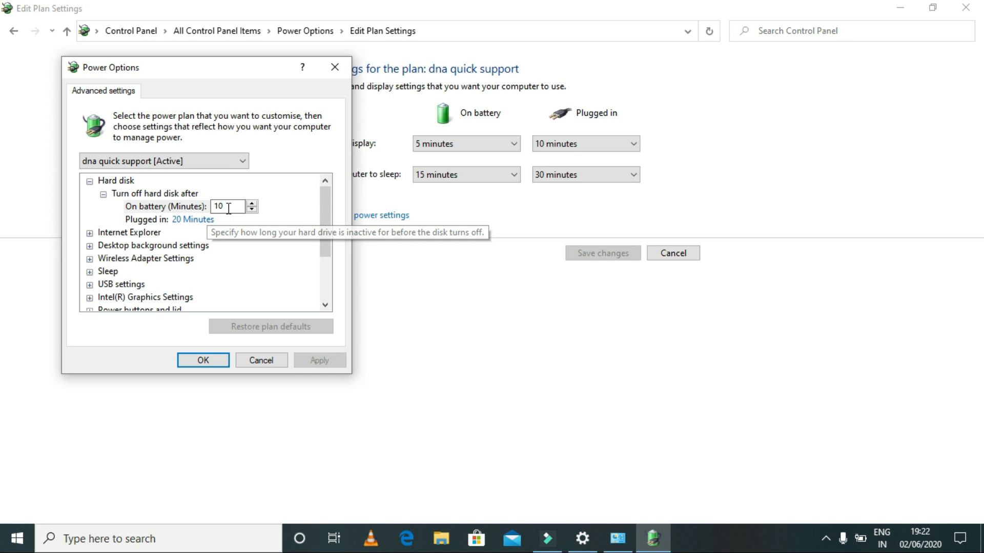
click(252, 209)
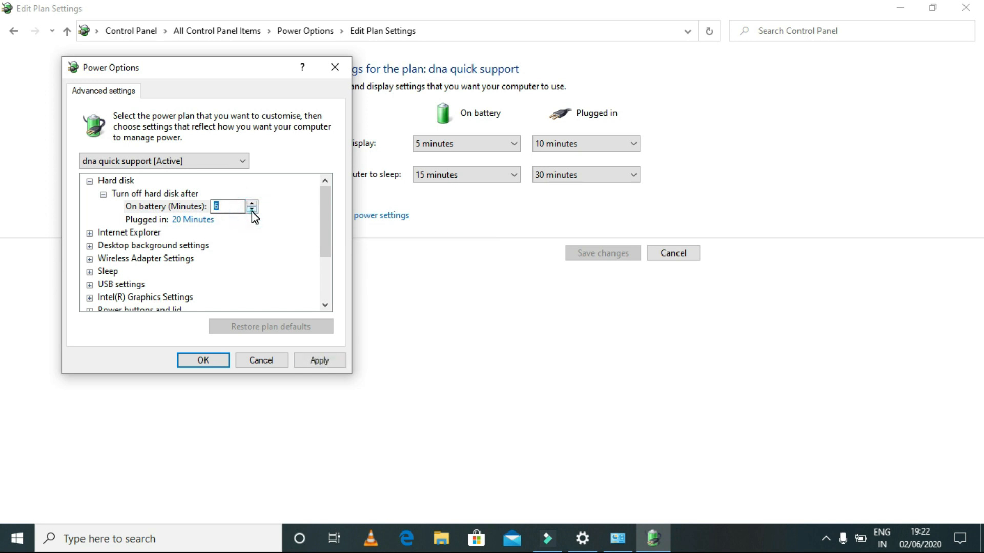
click(251, 210)
click(251, 209)
click(252, 210)
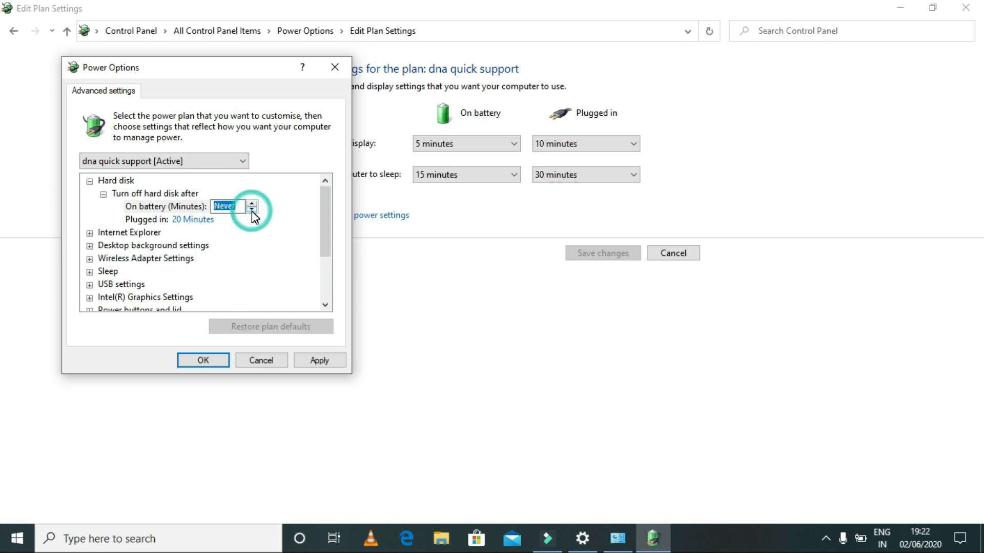
click(252, 203)
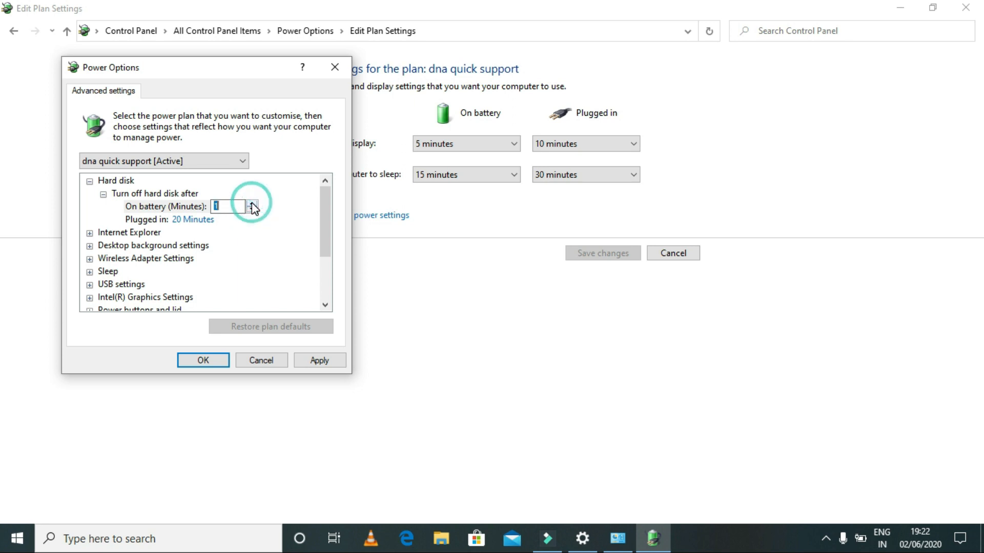
Set the hard disk to turn off after 1 minute when plugged in.
click(207, 220)
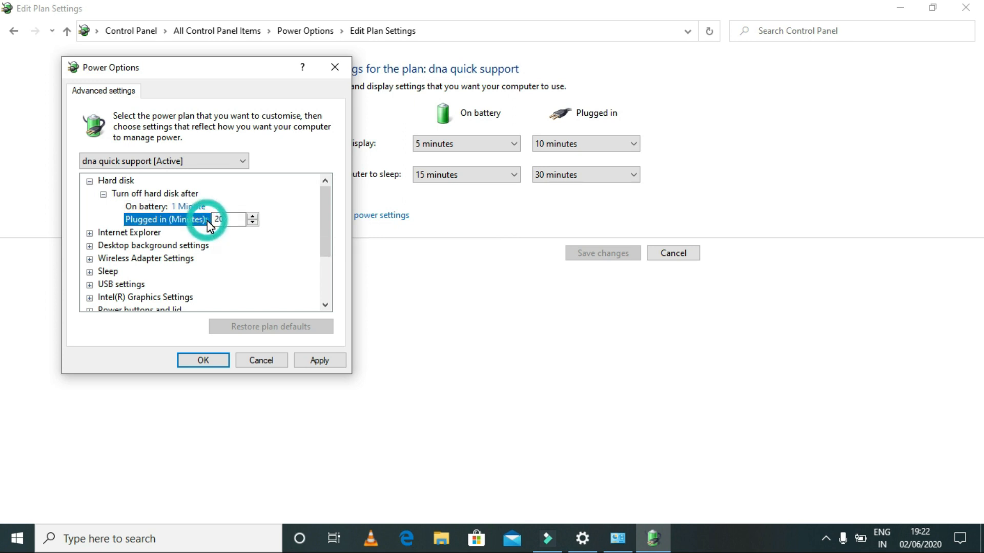
click(253, 222)
click(252, 222)
click(253, 222)
click(253, 222)
click(253, 223)
click(254, 223)
click(253, 223)
click(253, 223)
click(253, 222)
click(253, 223)
click(253, 222)
click(253, 222)
click(253, 222)
click(253, 223)
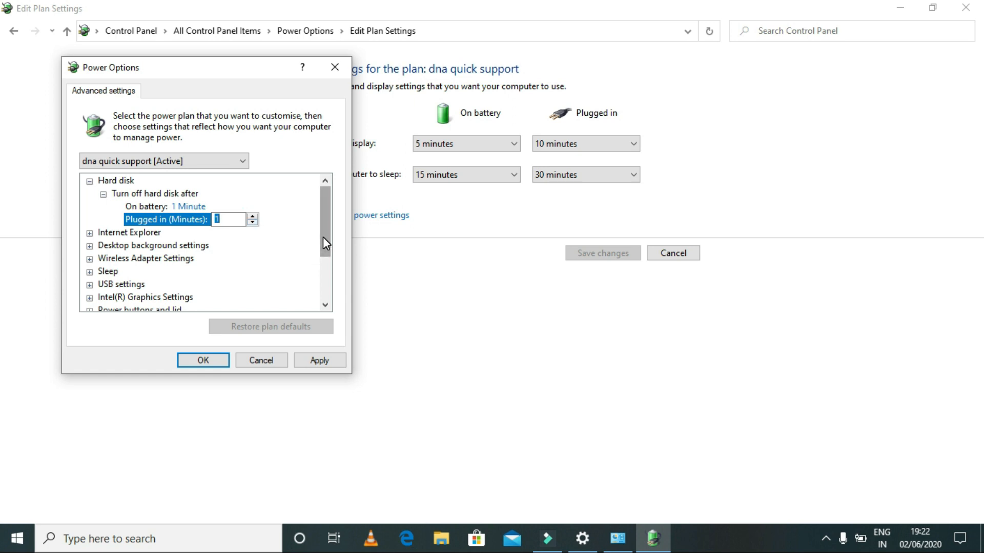
Under Processor power management, set the minimum processor state on battery to 0%.
drag(323, 249, 324, 271)
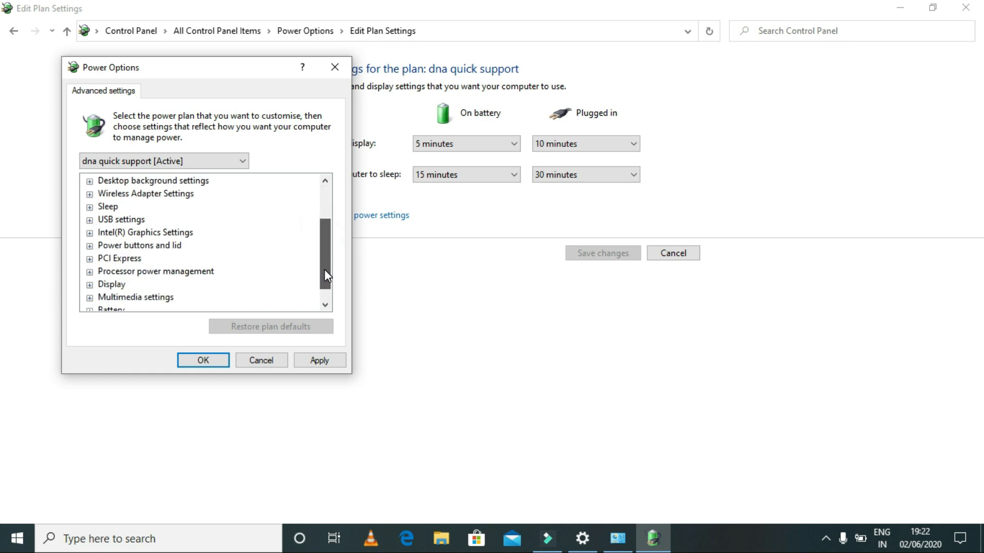
click(90, 271)
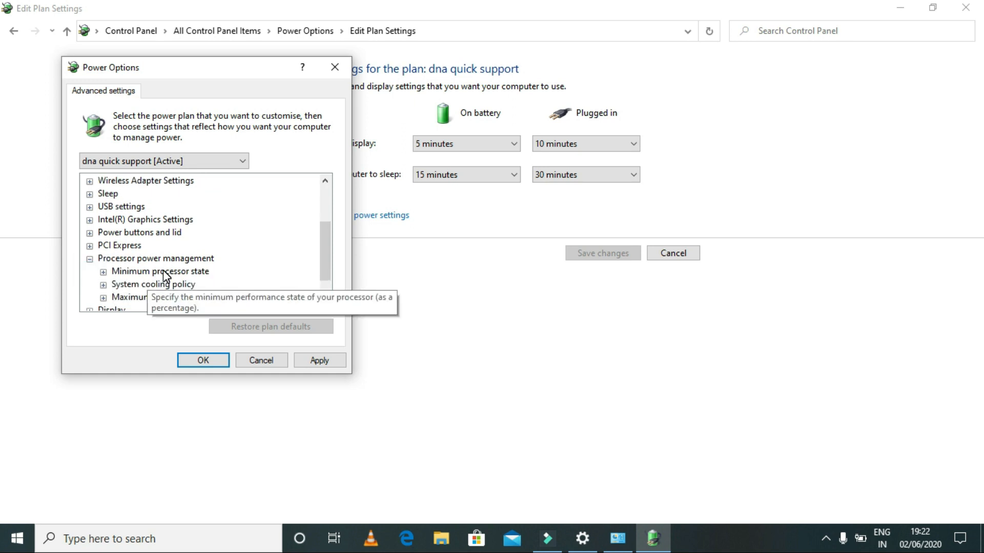
click(102, 273)
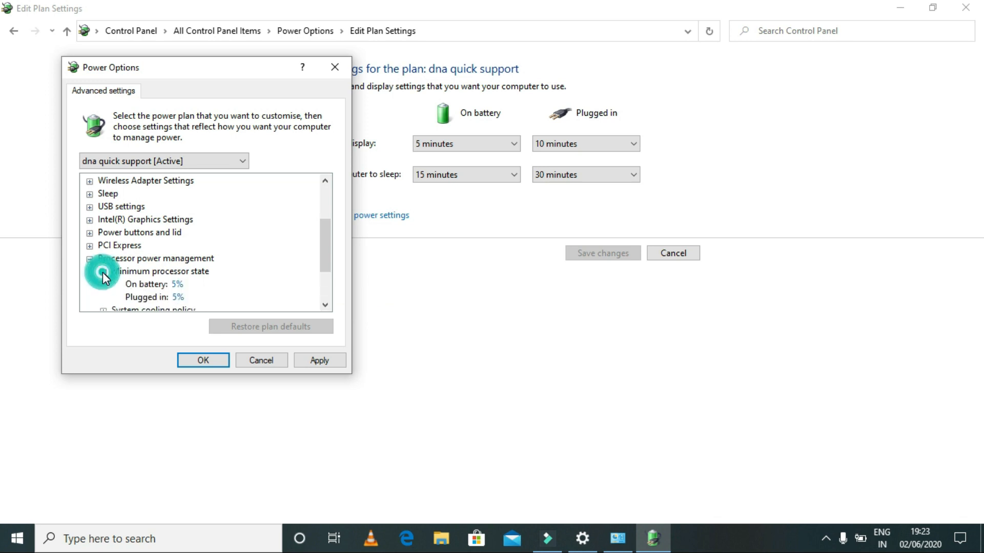
click(173, 285)
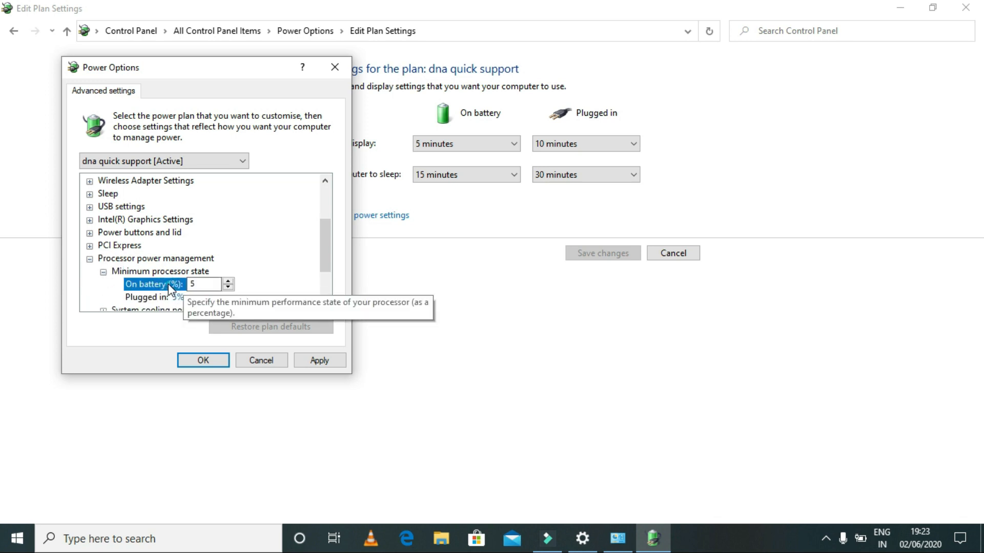
click(228, 288)
click(228, 289)
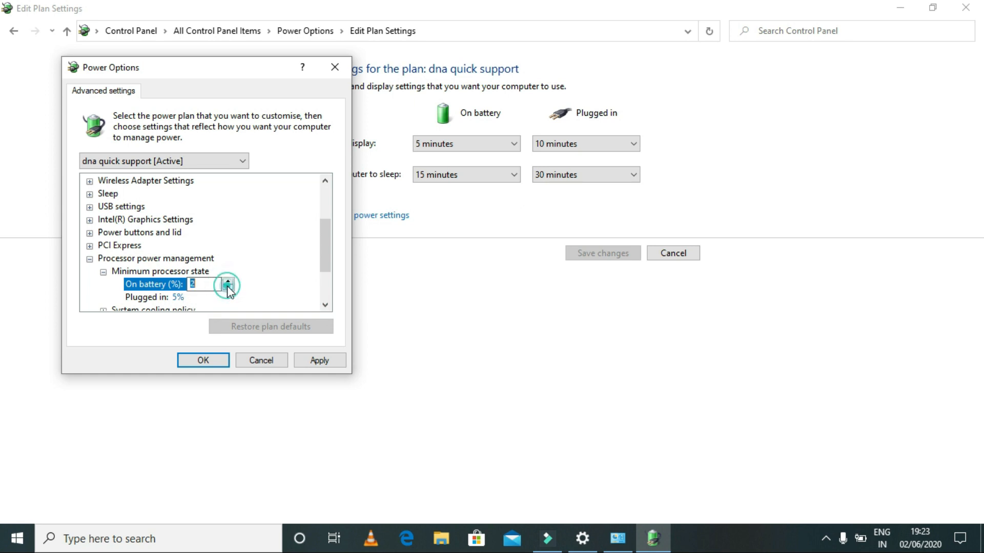
click(228, 289)
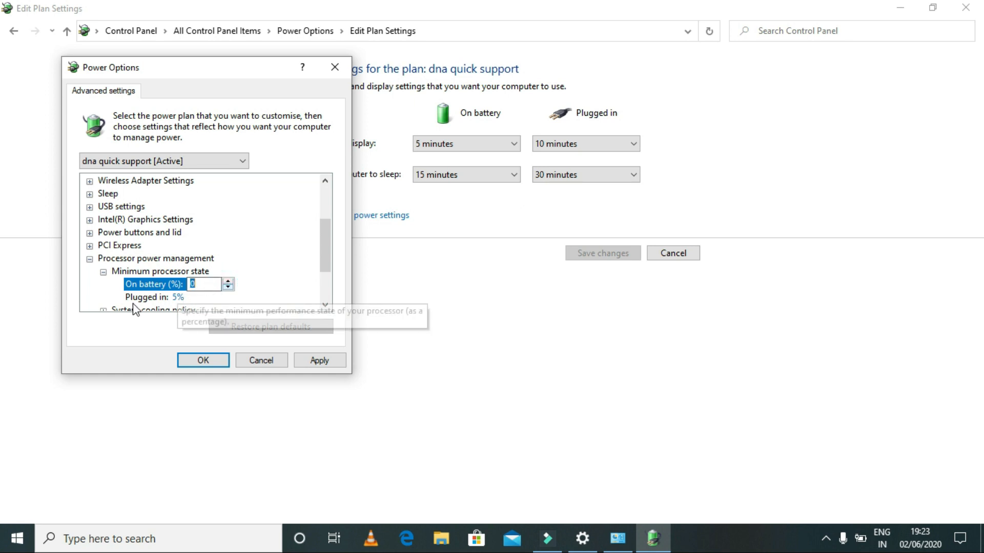
Set the minimum processor state when plugged in to 0%.
click(145, 297)
click(229, 300)
click(228, 301)
click(229, 300)
click(228, 300)
click(228, 301)
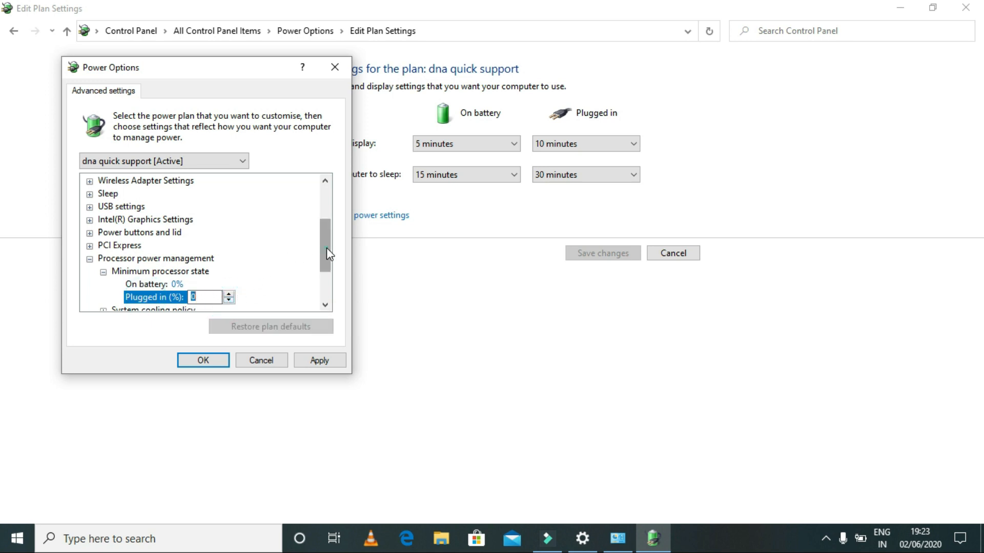
Check the maximum processor state values, then apply the advanced power settings and return to the power plan overview.
drag(327, 248, 327, 265)
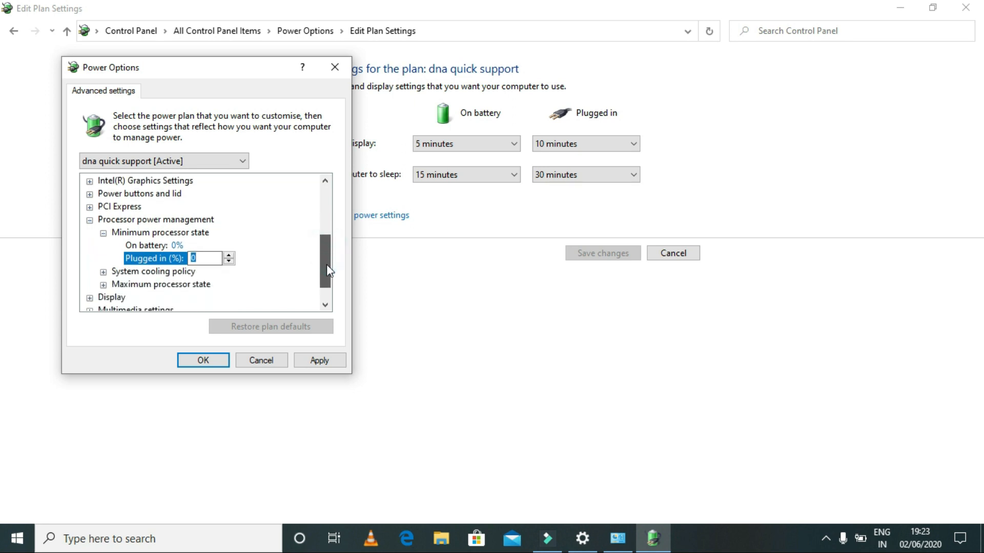
click(104, 284)
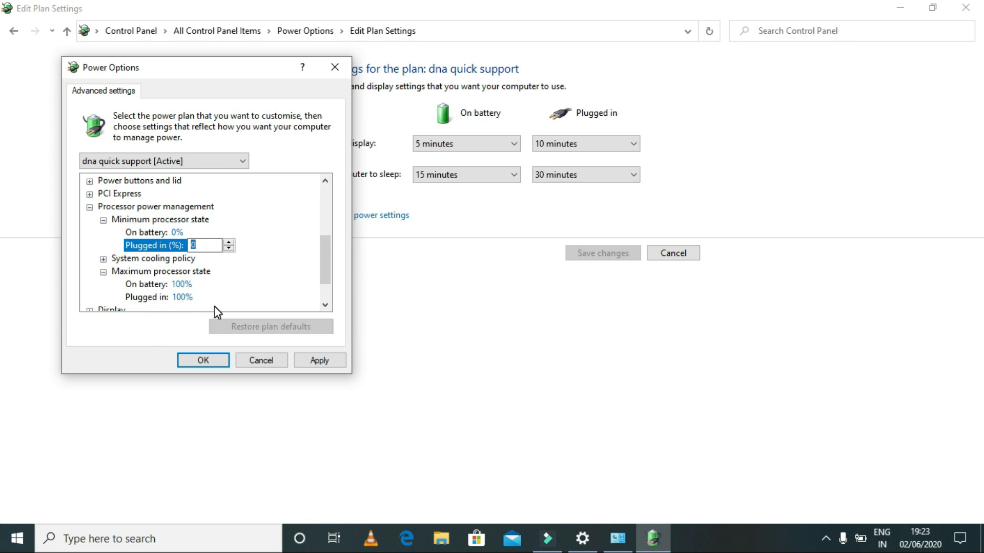
click(332, 363)
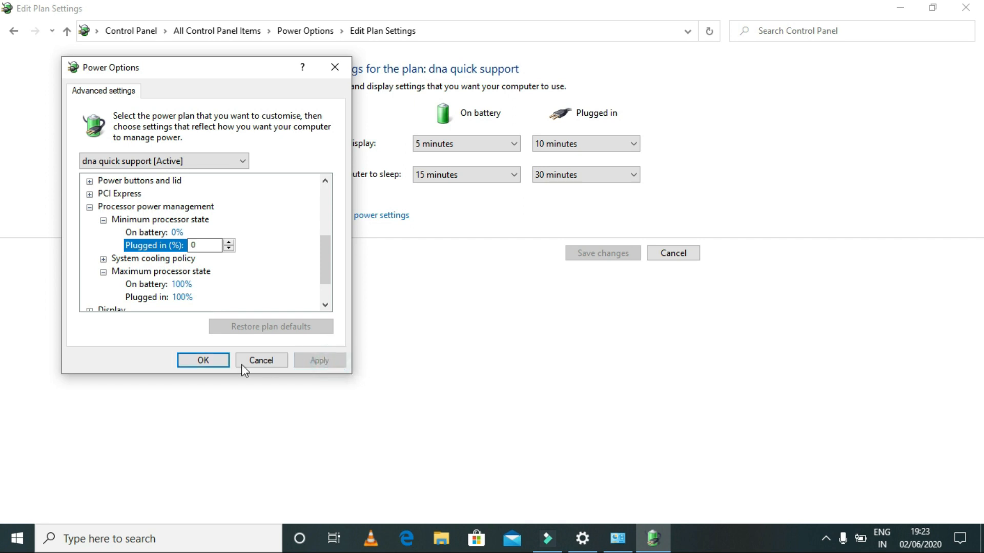
click(211, 359)
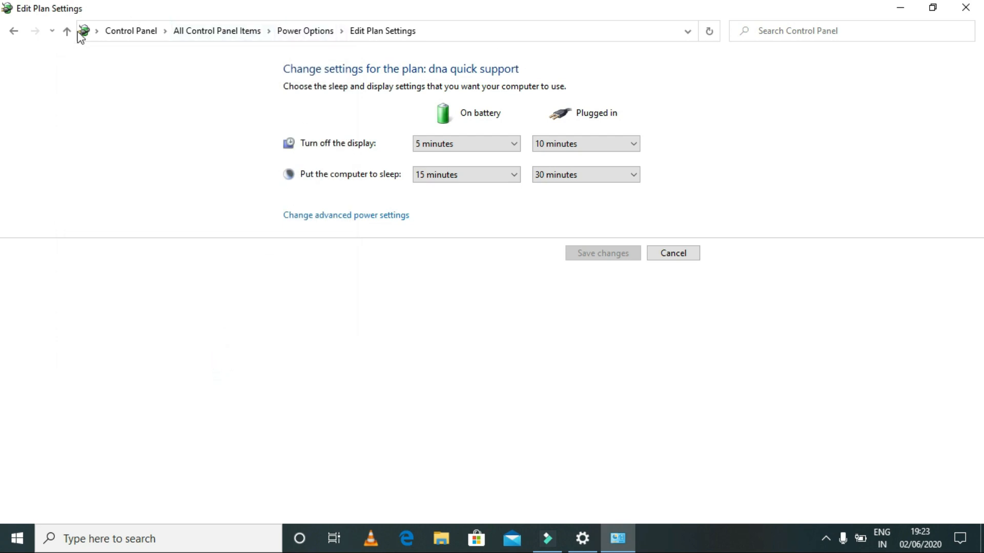
click(13, 32)
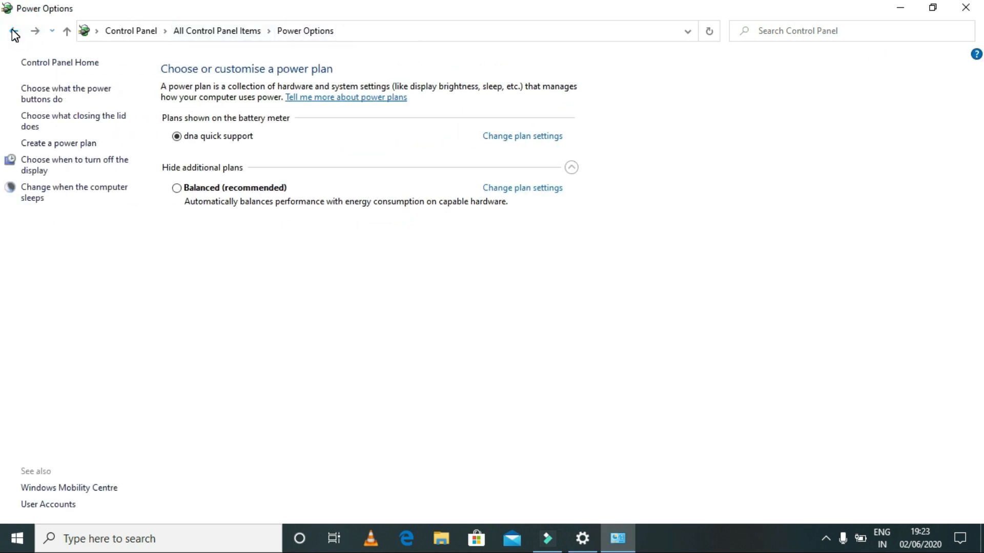